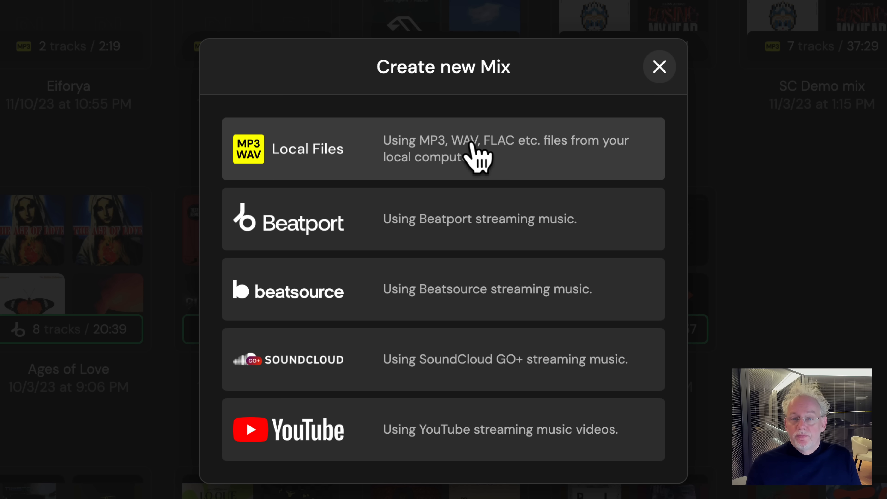
Create a new mix from local files and browse the Mixed In Key and Apple Music sources before returning to the rekordbox library
{"action": "left_click", "coordinate": [474, 145]}
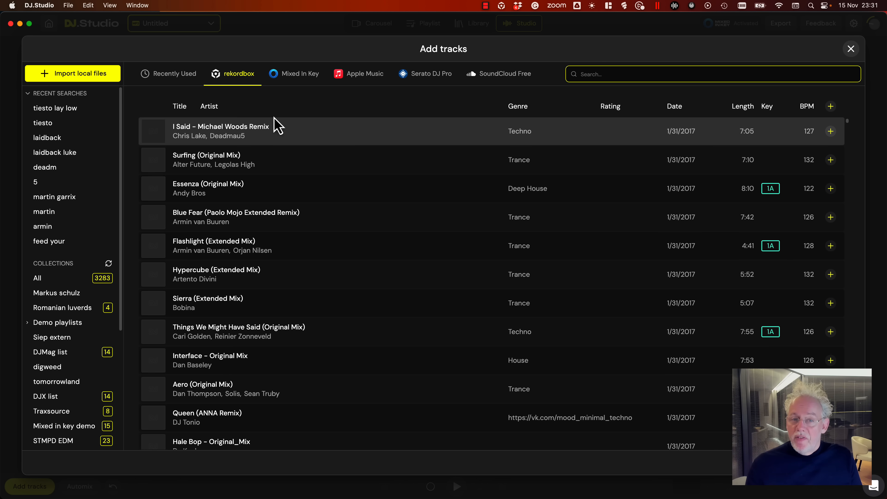
{"action": "left_click", "coordinate": [294, 77]}
{"action": "left_click", "coordinate": [356, 84]}
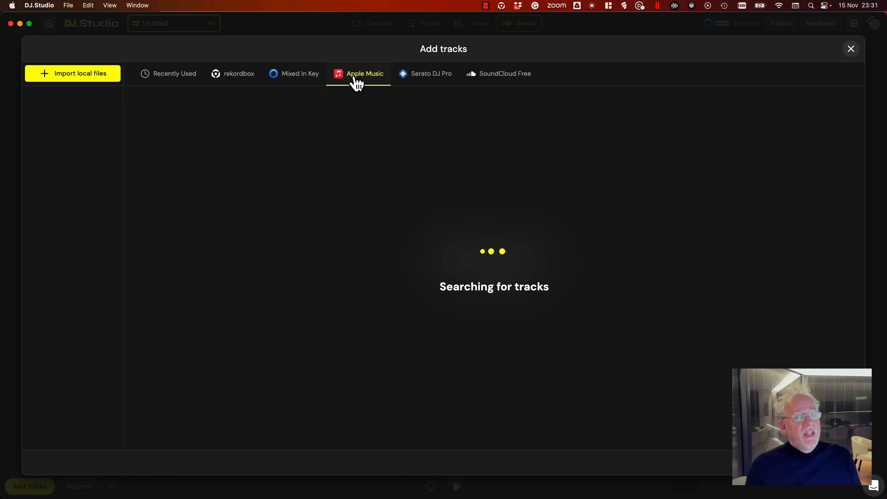
{"action": "left_click", "coordinate": [243, 81]}
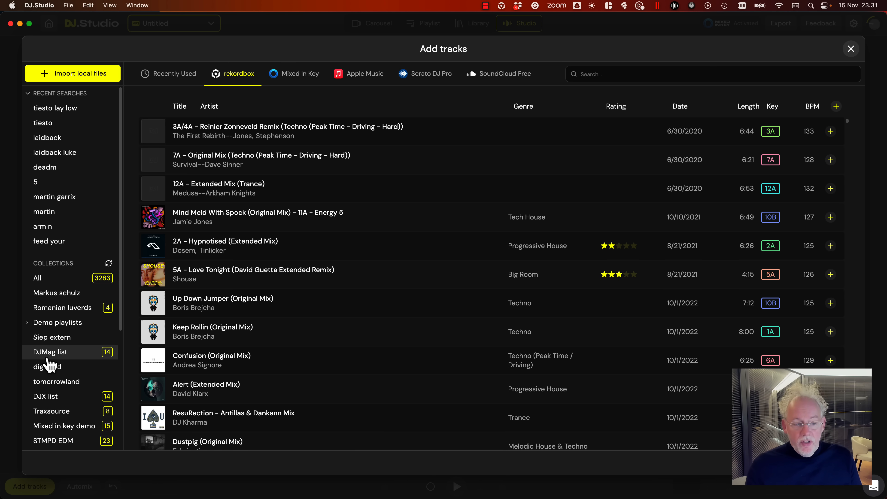
Preview Maximal Crazy (Bassjackers Remix) in the DJMag list and add the list's first ten tracks to the mix
{"action": "left_click", "coordinate": [62, 352]}
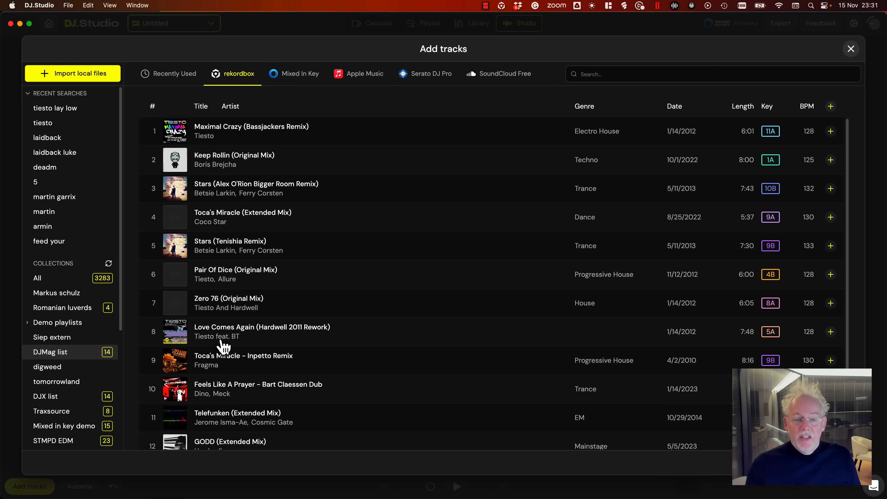
{"action": "left_click", "coordinate": [468, 141]}
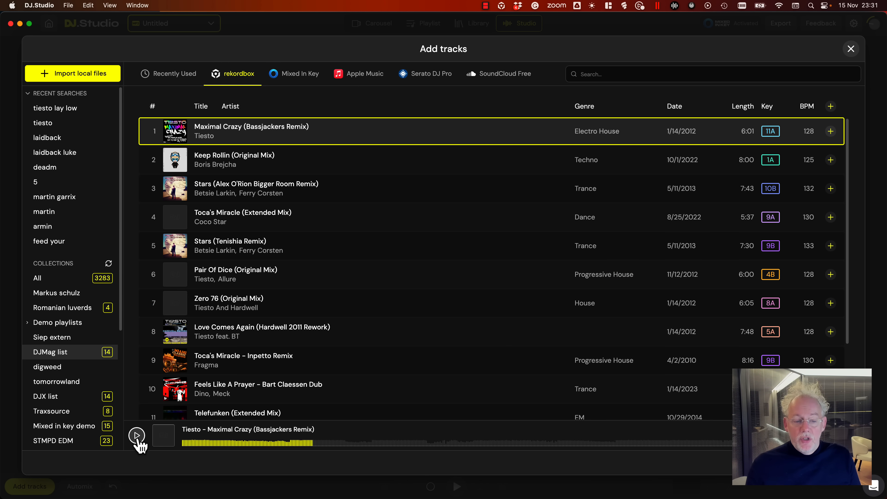
{"action": "left_click", "coordinate": [137, 436]}
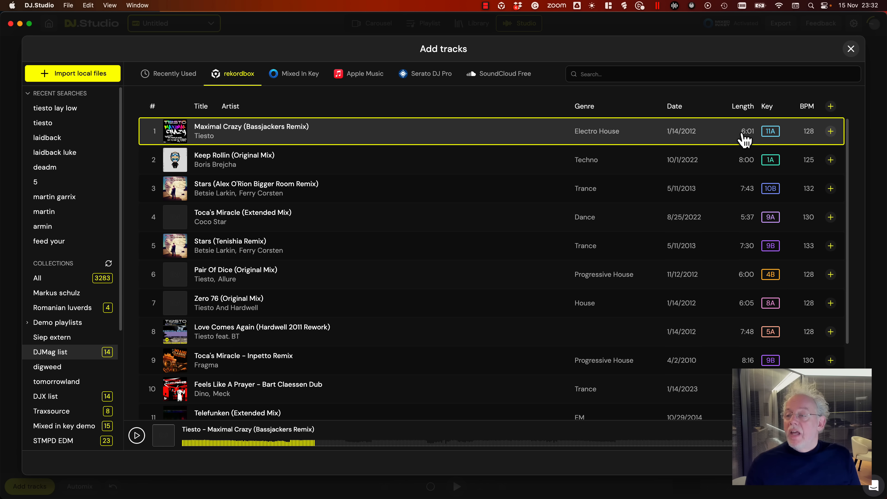
{"action": "left_click", "coordinate": [831, 131]}
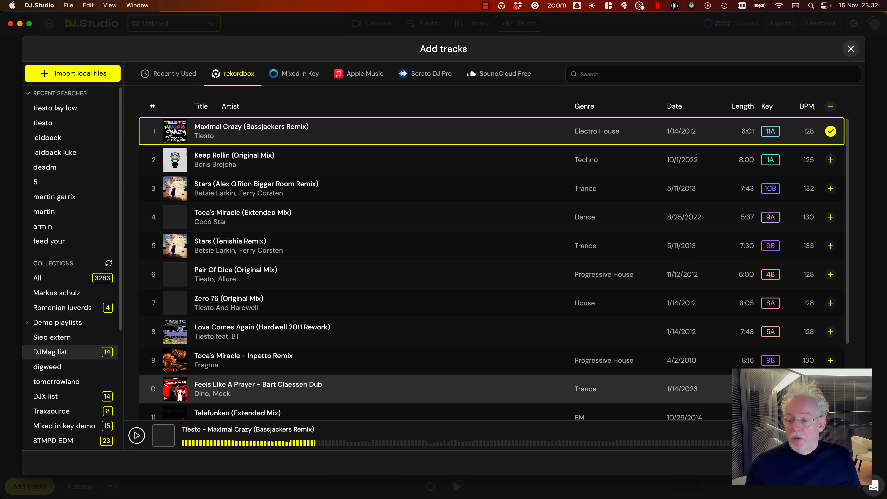
{"action": "left_click", "coordinate": [831, 389], "text": "shift"}
Search the rekordbox library for "brej" and add Boris Brejcha tracks to the mix
{"action": "left_click", "coordinate": [594, 74]}
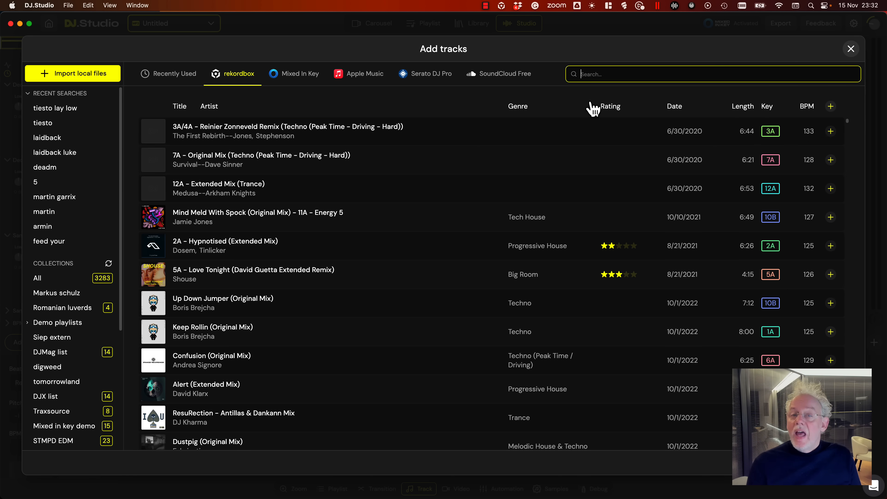
{"action": "type", "text": "brej"}
{"action": "left_click", "coordinate": [831, 159]}
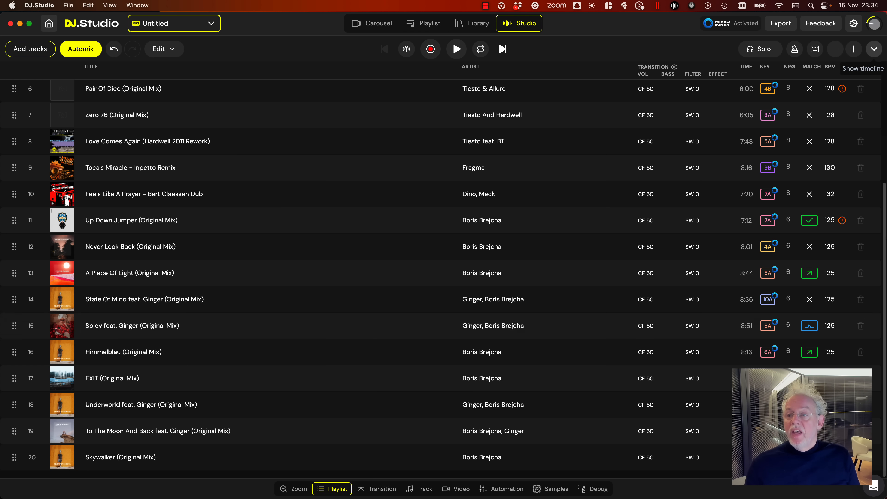
Examine the Key Harmony options for the track Never Look Back (Original Mix) in the playlist
{"action": "mouse_move", "coordinate": [773, 202]}
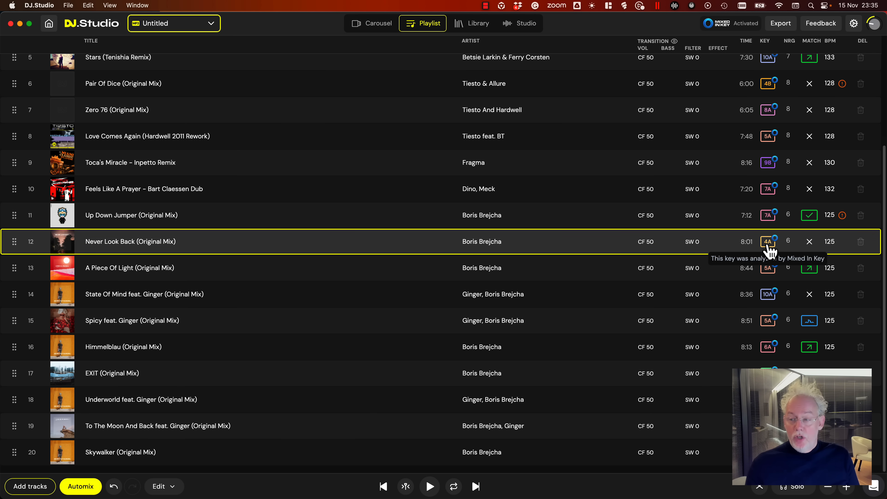
{"action": "left_click", "coordinate": [767, 244]}
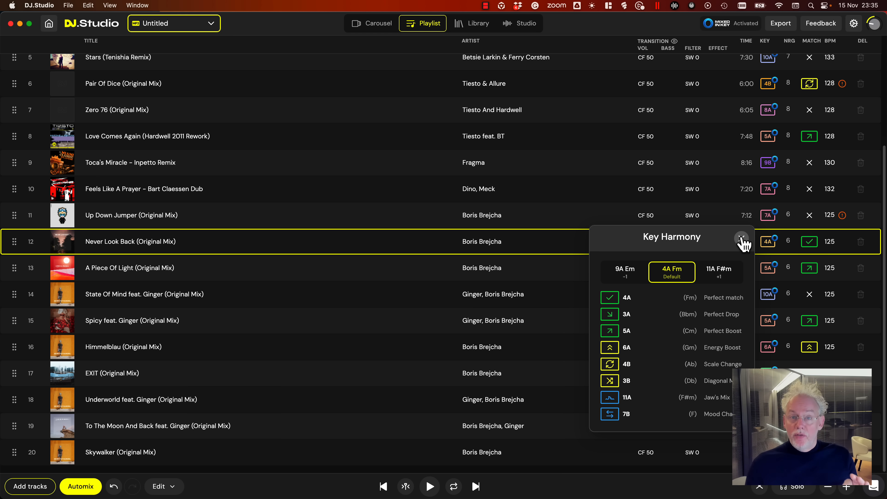
{"action": "left_click", "coordinate": [742, 238]}
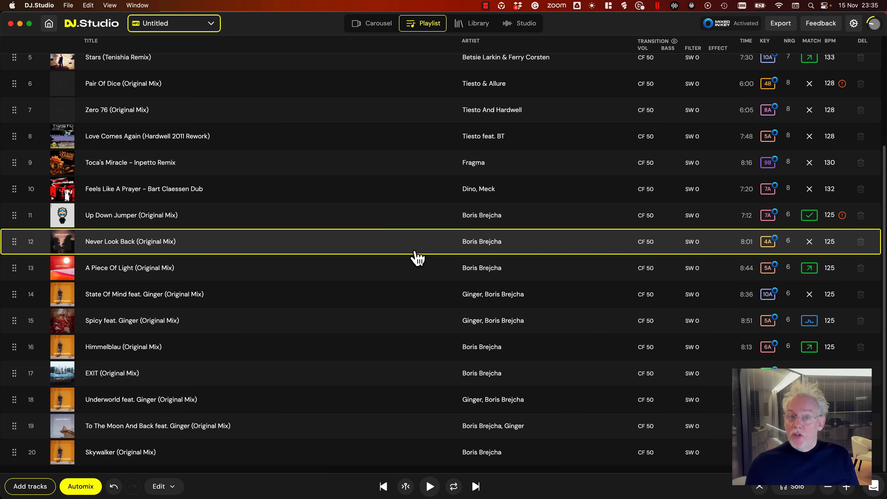
Automix the playlist with Bass swap transitions of automatic length, ordering priority midway between BPM and Key, and a 30-second search
{"action": "left_click", "coordinate": [75, 486]}
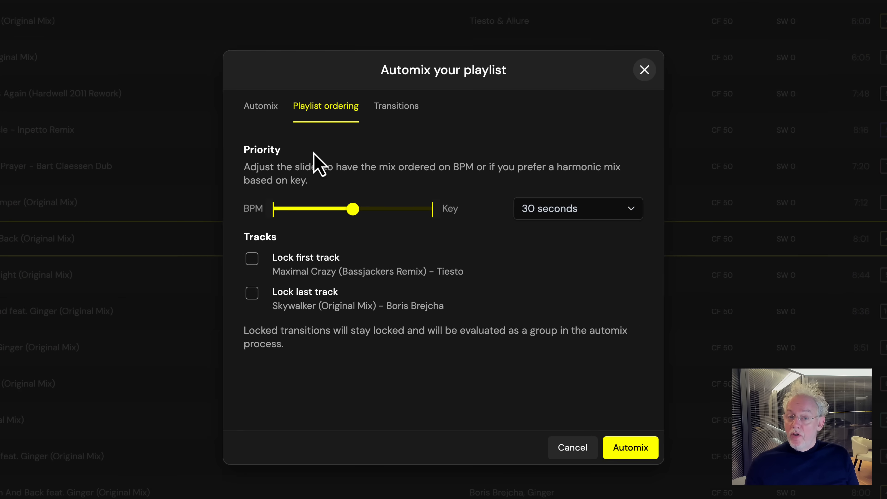
{"action": "left_click", "coordinate": [397, 106]}
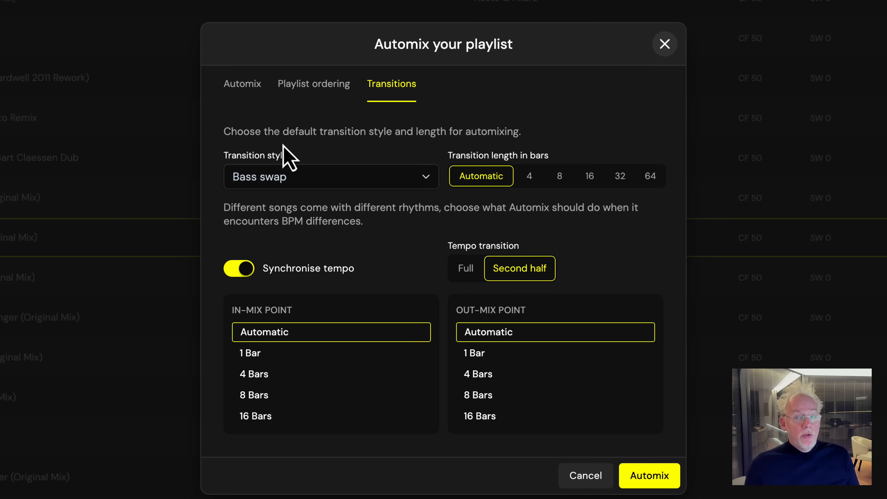
{"action": "left_click", "coordinate": [322, 178]}
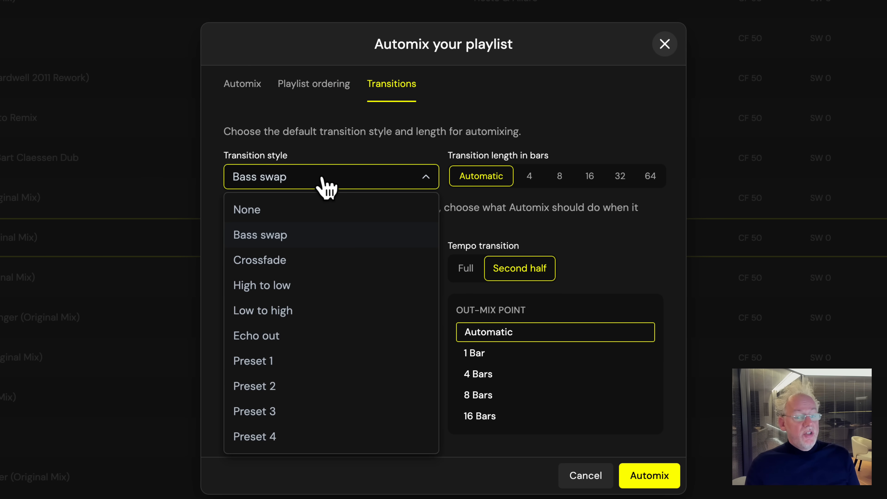
{"action": "left_click", "coordinate": [328, 185]}
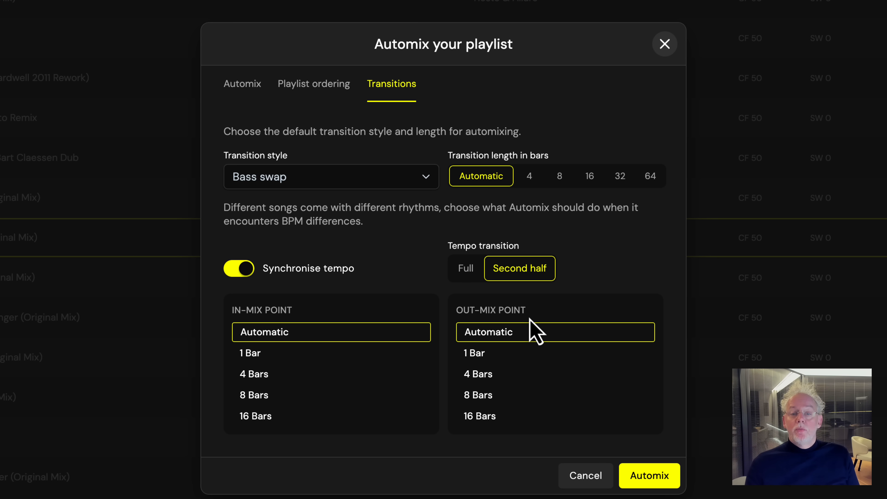
{"action": "left_click", "coordinate": [308, 93]}
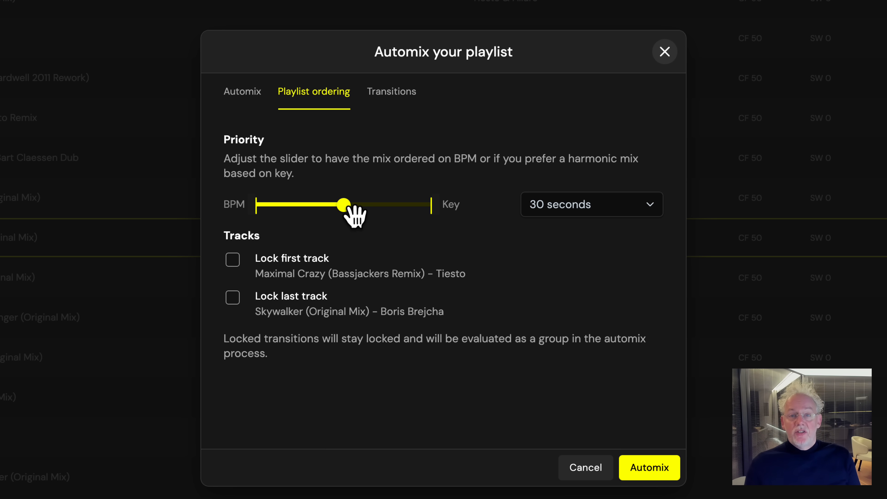
{"action": "left_click", "coordinate": [662, 466]}
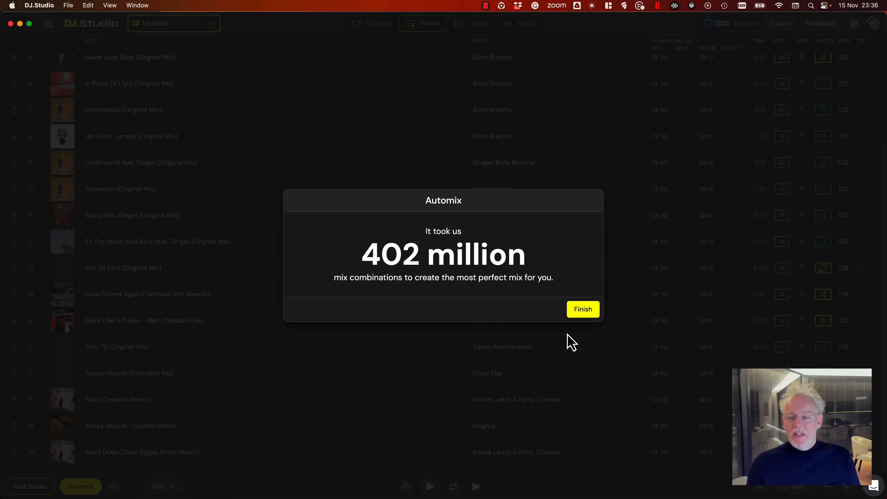
{"action": "left_click", "coordinate": [586, 310]}
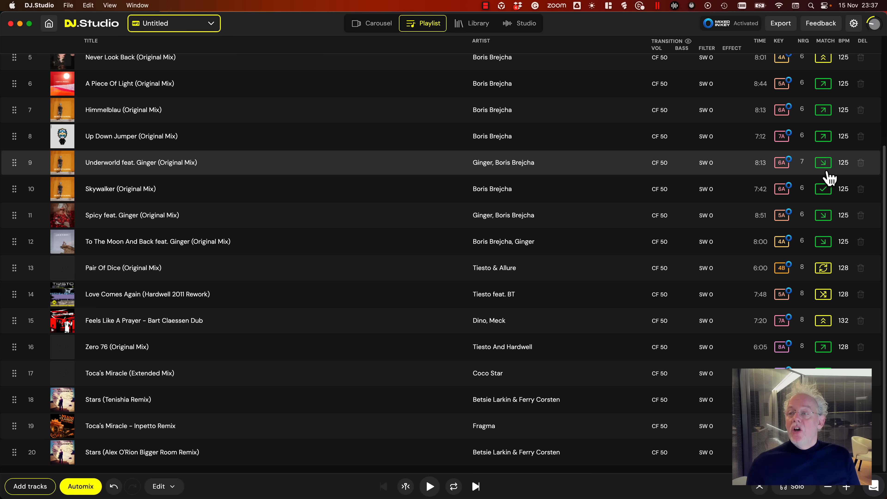
{"action": "scroll", "coordinate": [828, 168], "scroll_direction": "up", "scroll_amount": 5}
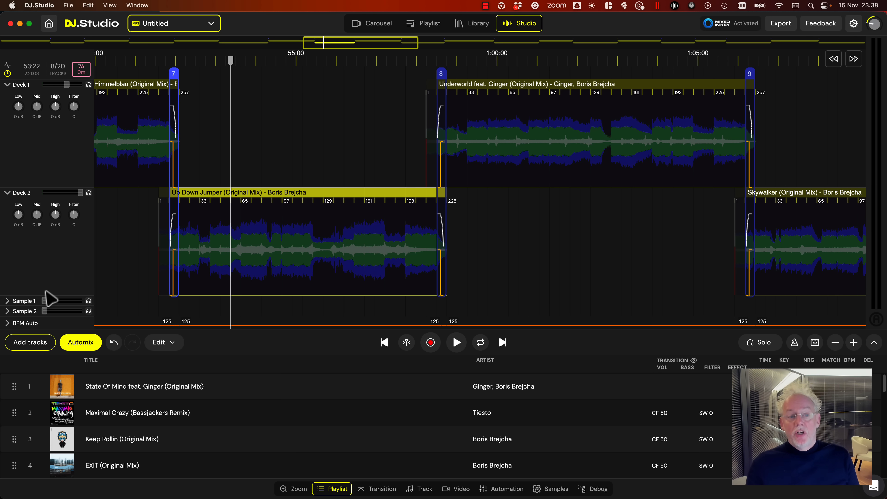
Realign transition 8 so Up Down Jumper mixes out from bar 189 and Underworld feat. Ginger mixes in from bar 29
{"action": "mouse_move", "coordinate": [341, 44]}
{"action": "left_mouse_down"}
{"action": "mouse_move", "coordinate": [454, 44]}
{"action": "mouse_move", "coordinate": [341, 47]}
{"action": "left_mouse_up"}
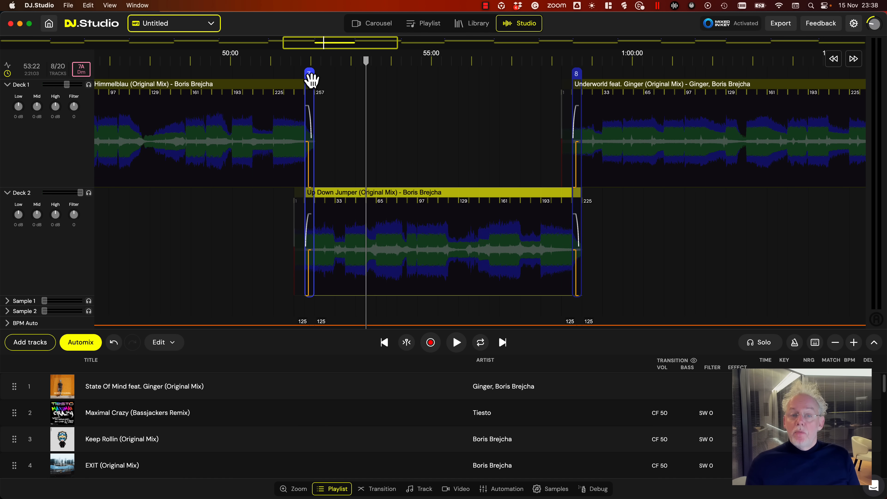
{"action": "left_click", "coordinate": [310, 74]}
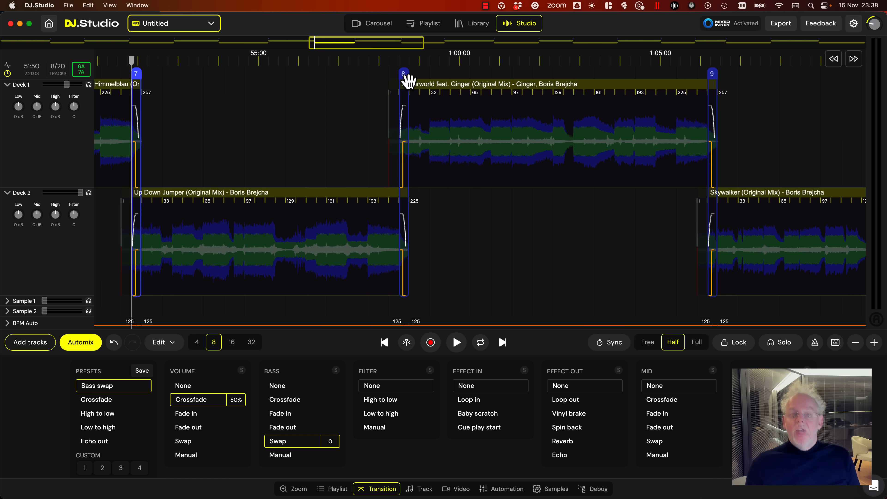
{"action": "left_click", "coordinate": [405, 75]}
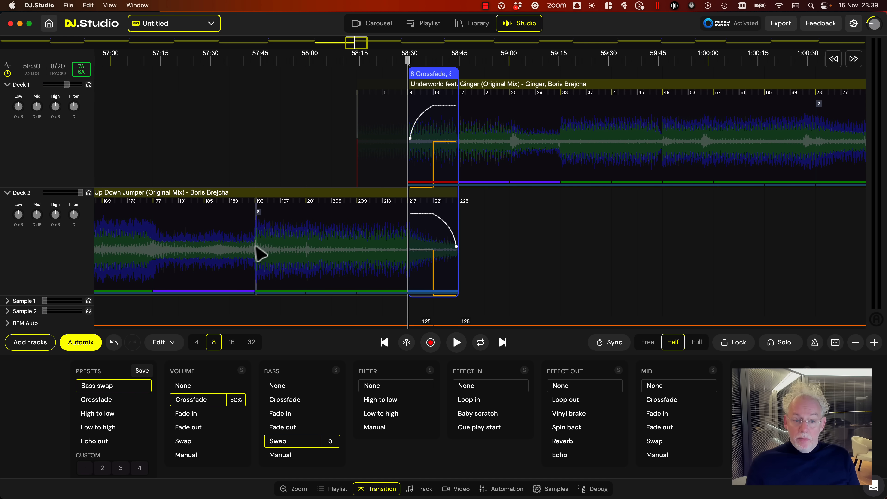
{"action": "left_click_drag", "start_coordinate": [426, 198], "coordinate": [600, 189]}
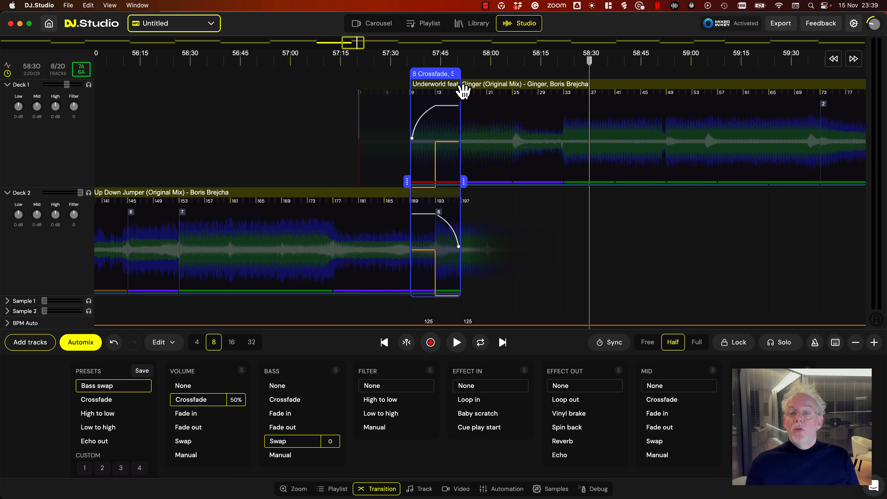
{"action": "left_click_drag", "start_coordinate": [461, 90], "coordinate": [332, 88]}
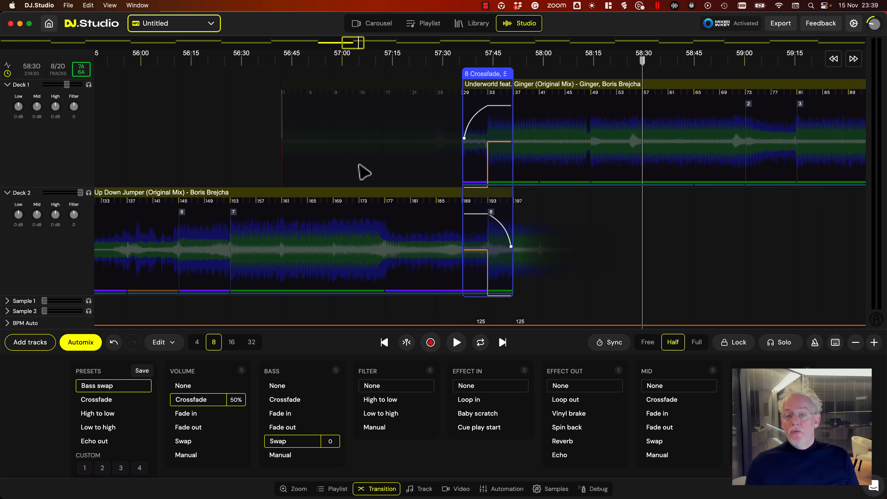
Play the mix from just before transition 8 and raise the end point of Up Down Jumper's volume curve
{"action": "left_click", "coordinate": [456, 261]}
{"action": "key", "text": "space"}
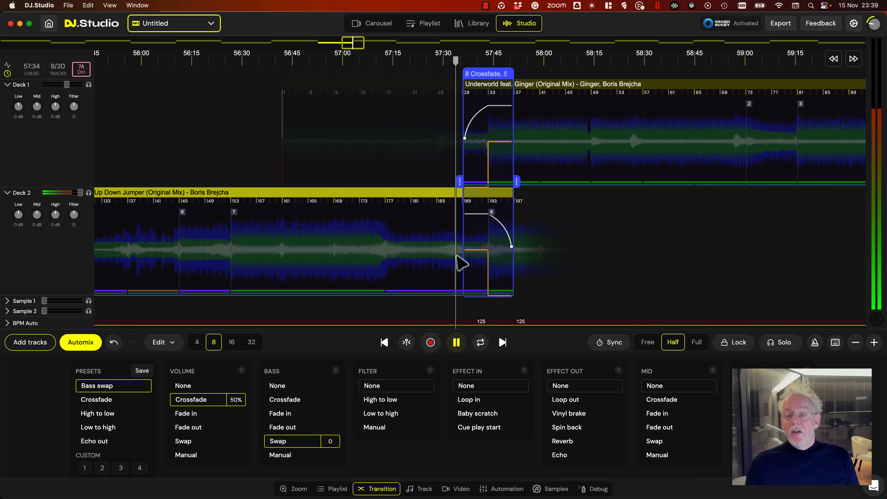
{"action": "scroll", "coordinate": [484, 261], "scroll_direction": "up", "scroll_amount": 5}
{"action": "scroll", "coordinate": [486, 261], "scroll_direction": "up", "scroll_amount": 3}
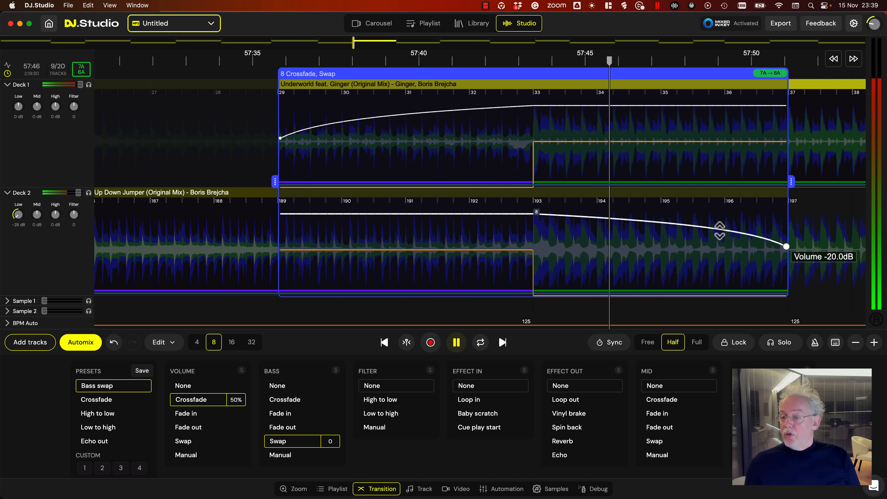
{"action": "left_click_drag", "start_coordinate": [784, 247], "coordinate": [786, 226]}
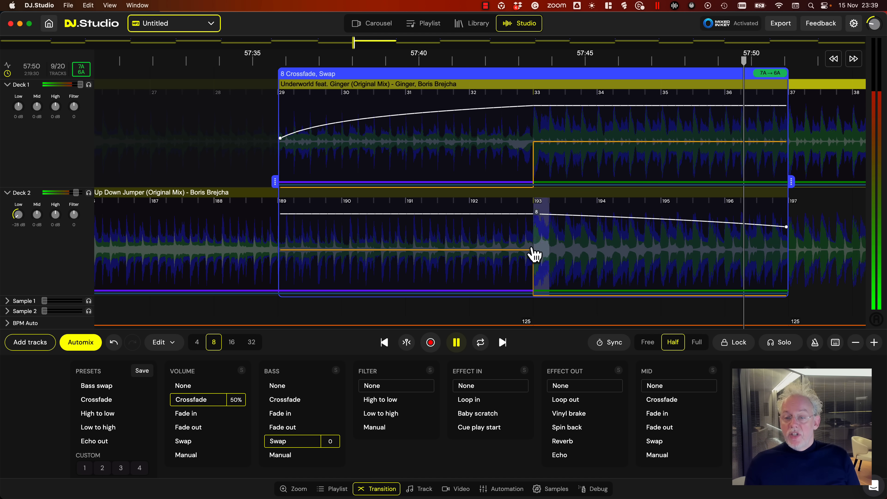
Replay transition 8 from its first half, set its bass swap value to 4, and stop playback
{"action": "left_click", "coordinate": [426, 268]}
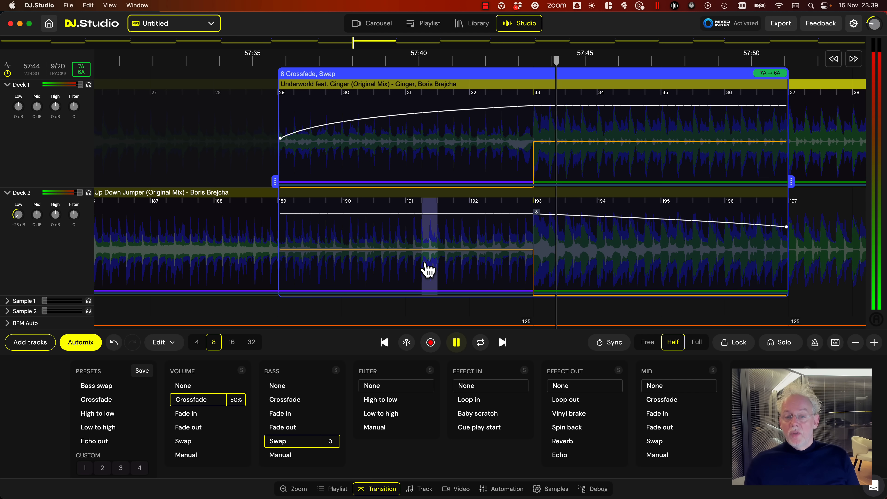
{"action": "left_click", "coordinate": [418, 266]}
{"action": "left_click", "coordinate": [366, 264]}
{"action": "left_click", "coordinate": [331, 442]}
{"action": "left_click", "coordinate": [331, 442]}
{"action": "left_click", "coordinate": [331, 443]}
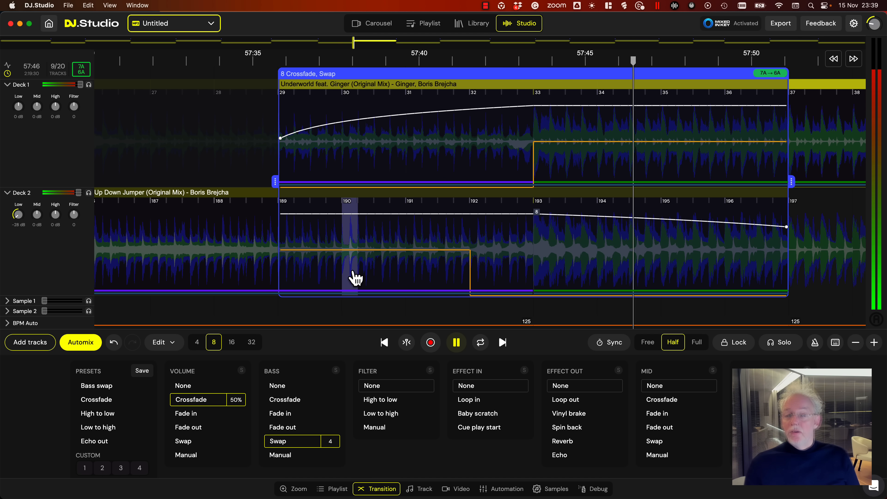
{"action": "left_click", "coordinate": [456, 342]}
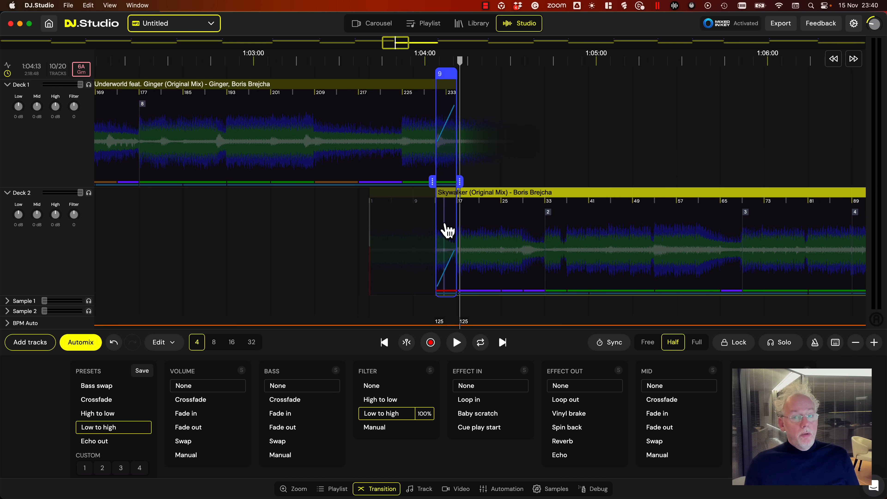
Inspect the phrase sections of Skywalker, selecting the short Chorus phrase at bar 33 and the Up phrase at bar 65
{"action": "scroll", "coordinate": [454, 234], "scroll_direction": "down", "scroll_amount": 2}
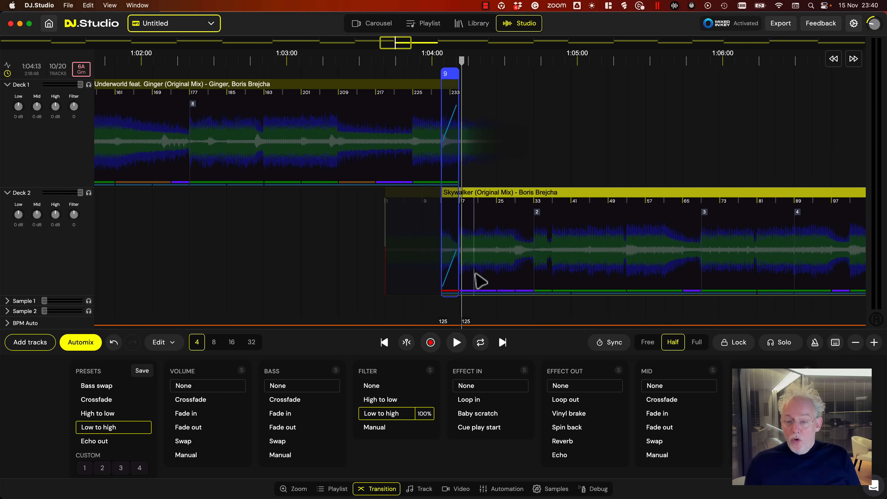
{"action": "mouse_move", "coordinate": [481, 293]}
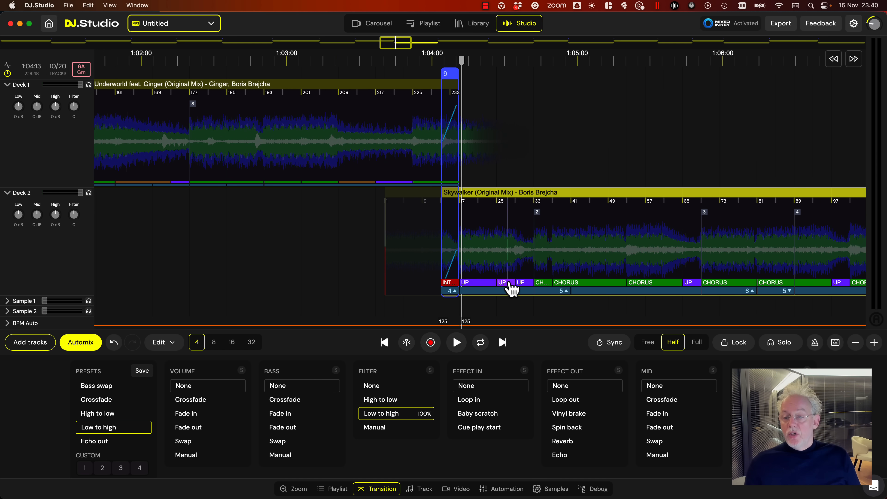
{"action": "left_click", "coordinate": [544, 287]}
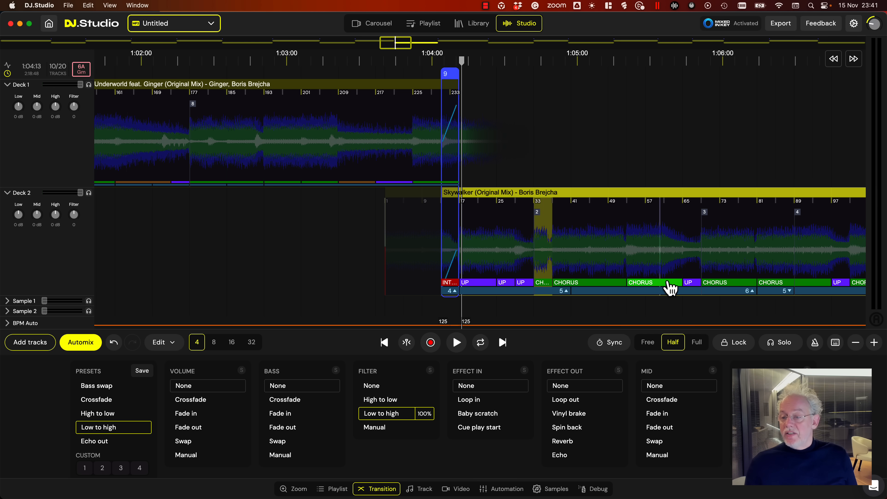
{"action": "left_click", "coordinate": [695, 287]}
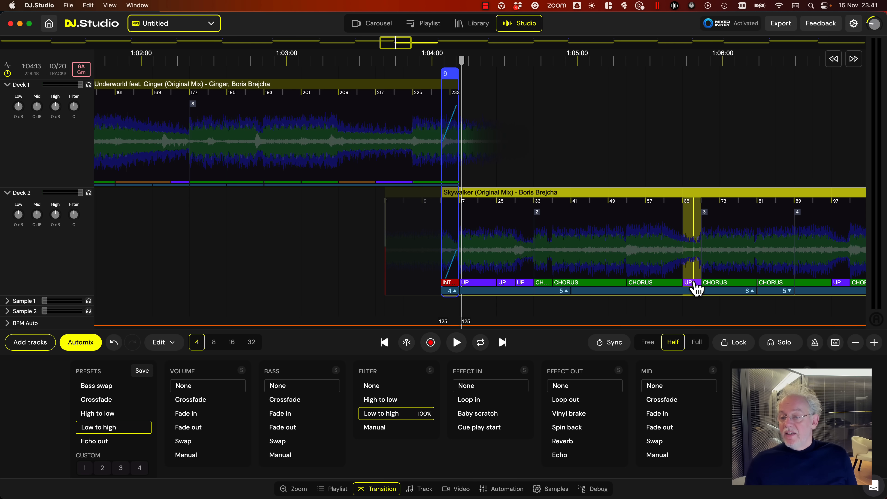
Delete the two longer Chorus phrases of Skywalker that lie just before the Up phrase at bar 65
{"action": "left_click", "coordinate": [646, 288]}
{"action": "key", "text": "BackSpace"}
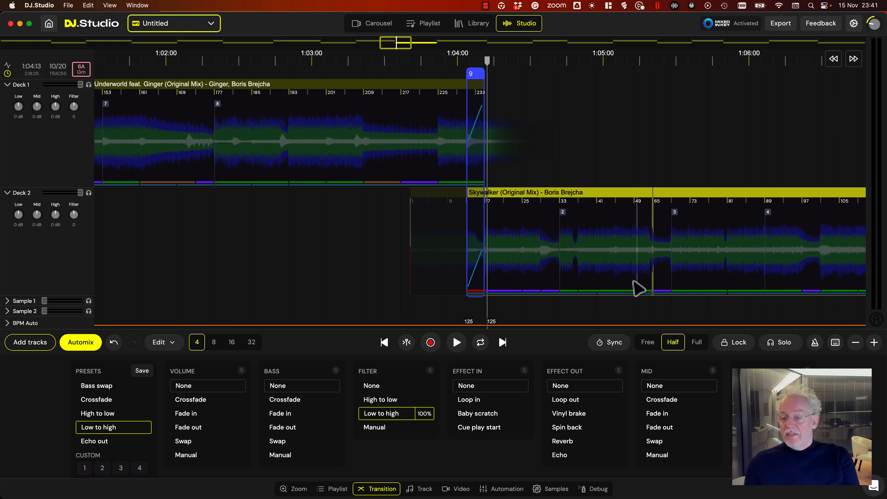
{"action": "left_click", "coordinate": [628, 289]}
{"action": "key", "text": "BackSpace"}
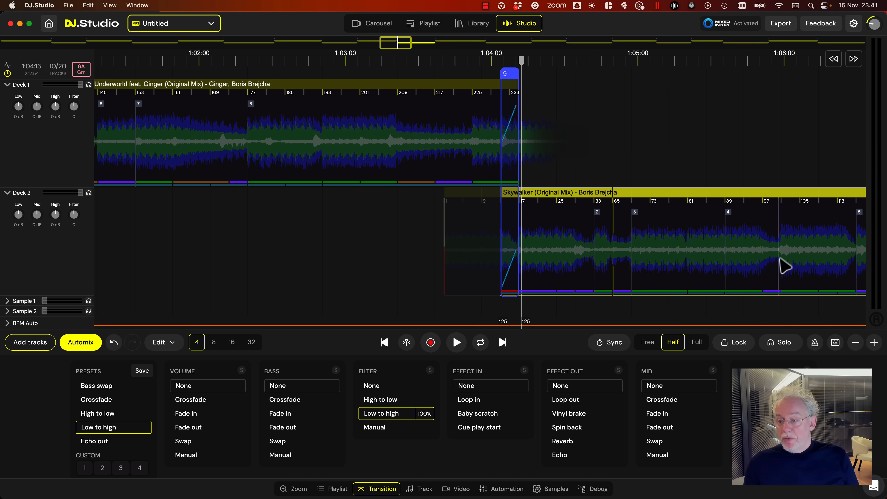
Select the range of Skywalker from about bar 21 to bar 101 and delete it
{"action": "left_click_drag", "start_coordinate": [778, 253], "coordinate": [544, 255]}
{"action": "right_click", "coordinate": [545, 257]}
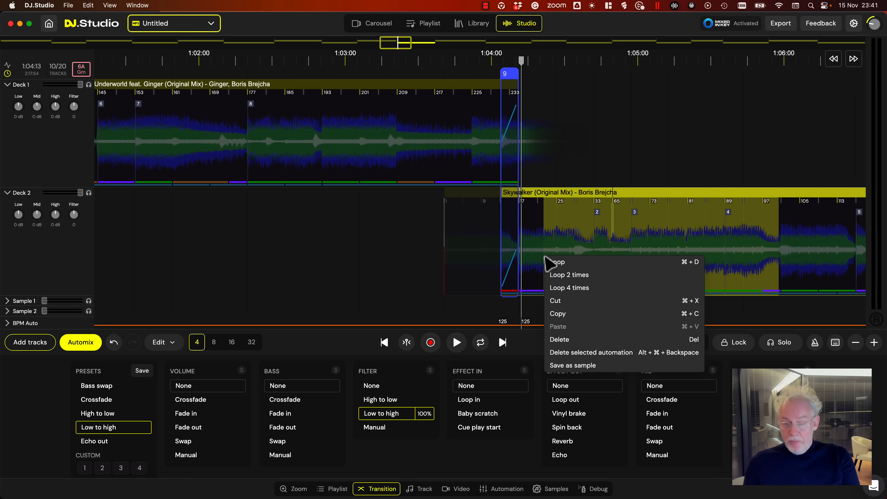
{"action": "key", "text": "Delete"}
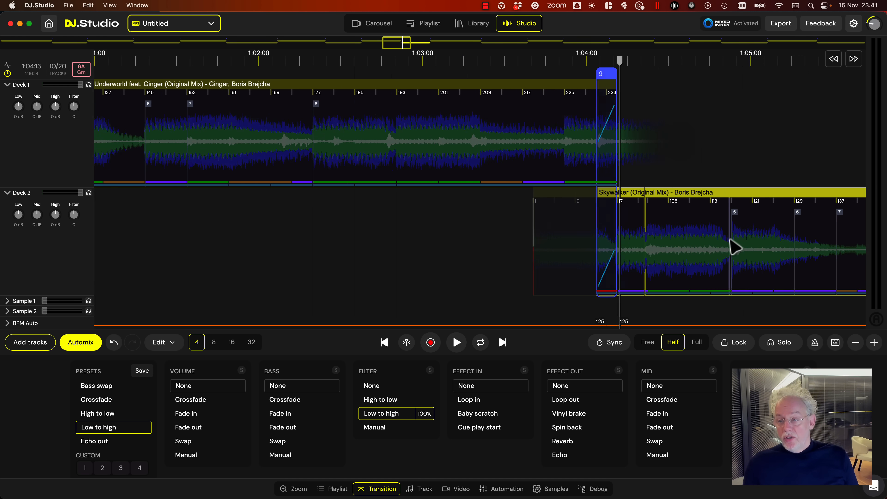
Select the short section of Skywalker just before cue 5 and apply Loop 4 times to it
{"action": "scroll", "coordinate": [735, 248], "scroll_direction": "up", "scroll_amount": 3}
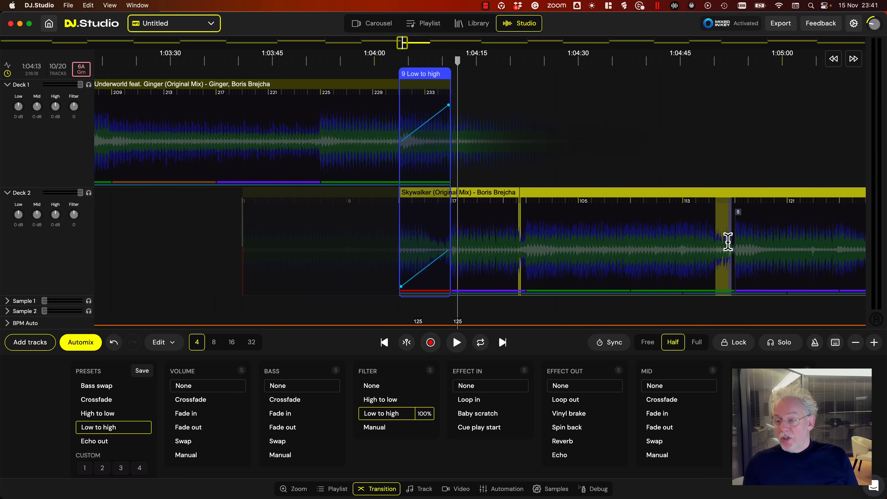
{"action": "right_click", "coordinate": [730, 244]}
{"action": "key", "text": "Escape"}
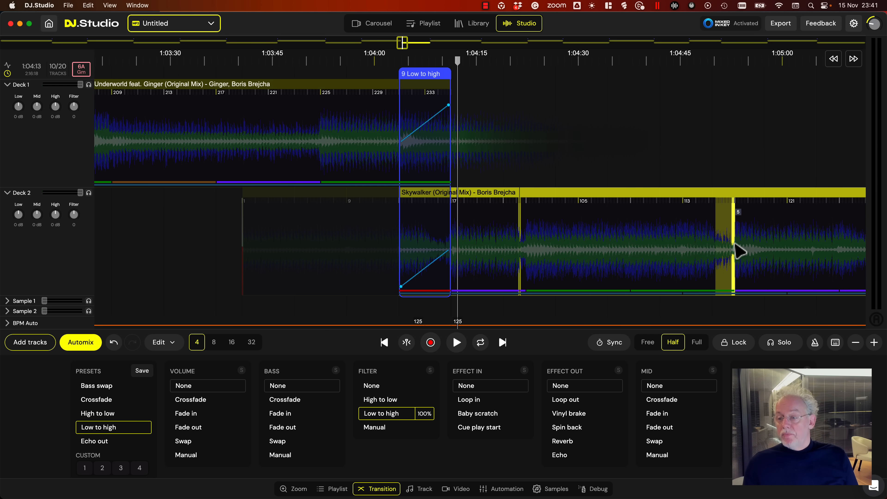
{"action": "right_click", "coordinate": [735, 244]}
{"action": "left_click", "coordinate": [757, 274]}
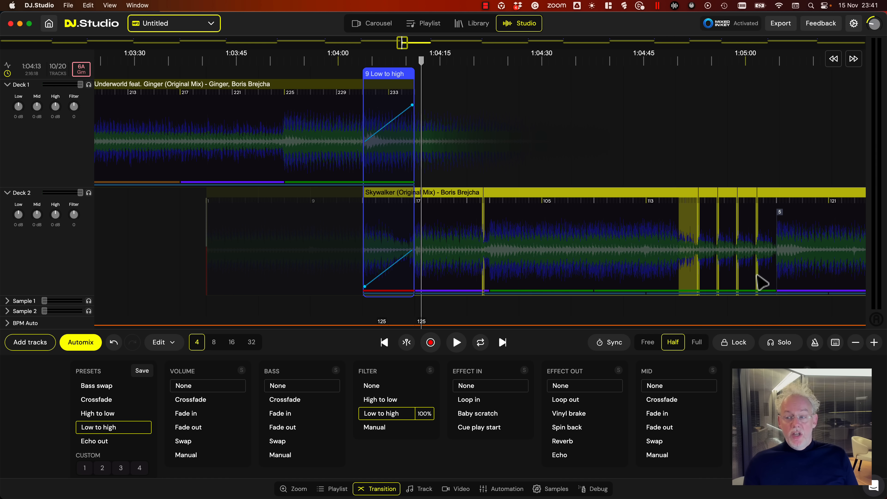
Play Skywalker from just before the looped section, listen through the repeats, and stop playback
{"action": "double_click", "coordinate": [674, 265]}
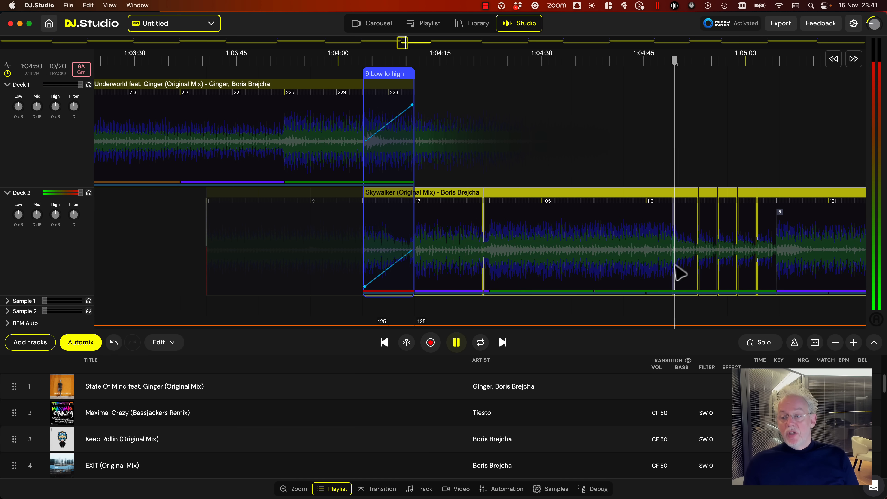
{"action": "scroll", "coordinate": [704, 276], "scroll_direction": "up", "scroll_amount": 3}
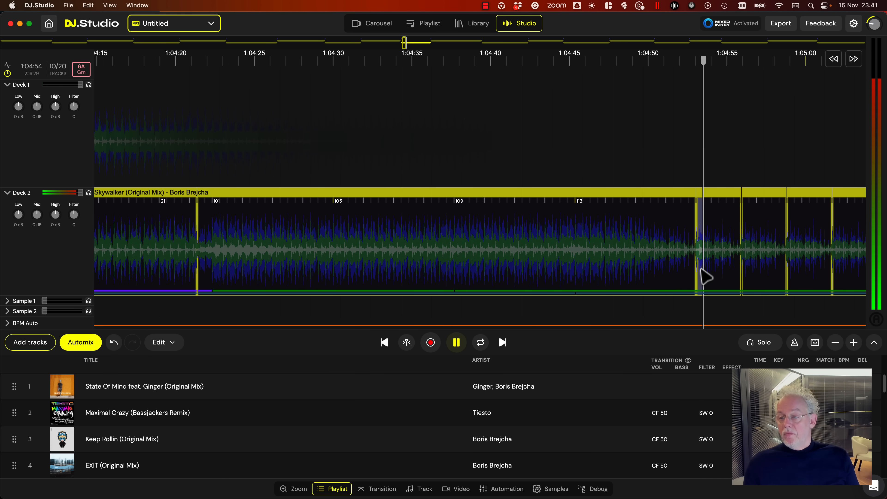
{"action": "scroll", "coordinate": [706, 276], "scroll_direction": "up", "scroll_amount": 2}
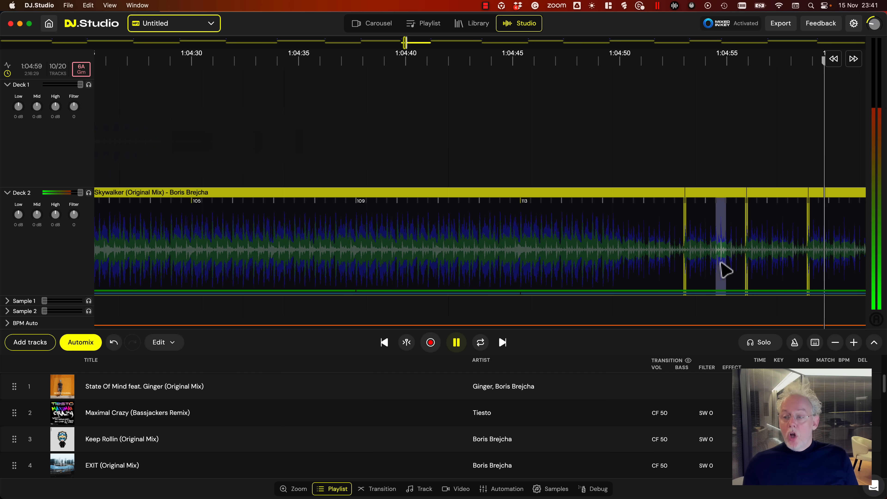
{"action": "key", "text": "space"}
Try to shift Skywalker slightly earlier at the first loop cut near bar 115.3, and undo the shift
{"action": "scroll", "coordinate": [690, 270], "scroll_direction": "up", "scroll_amount": 2}
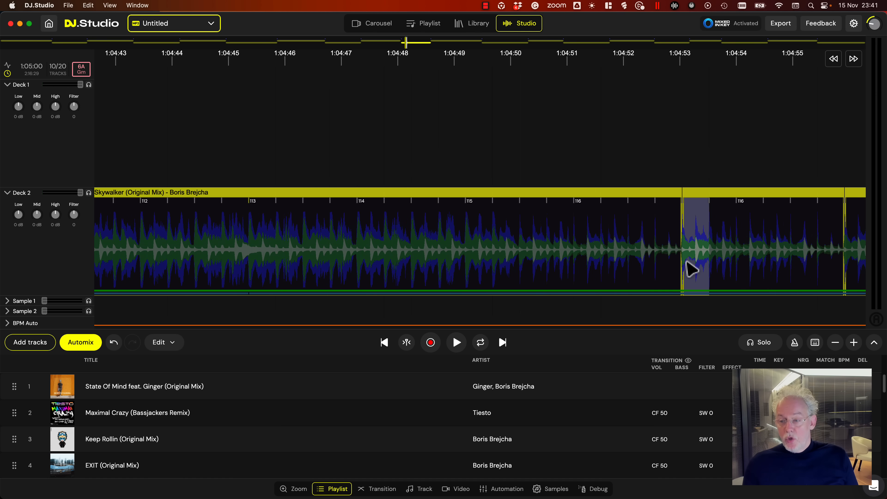
{"action": "scroll", "coordinate": [690, 270], "scroll_direction": "up", "scroll_amount": 5}
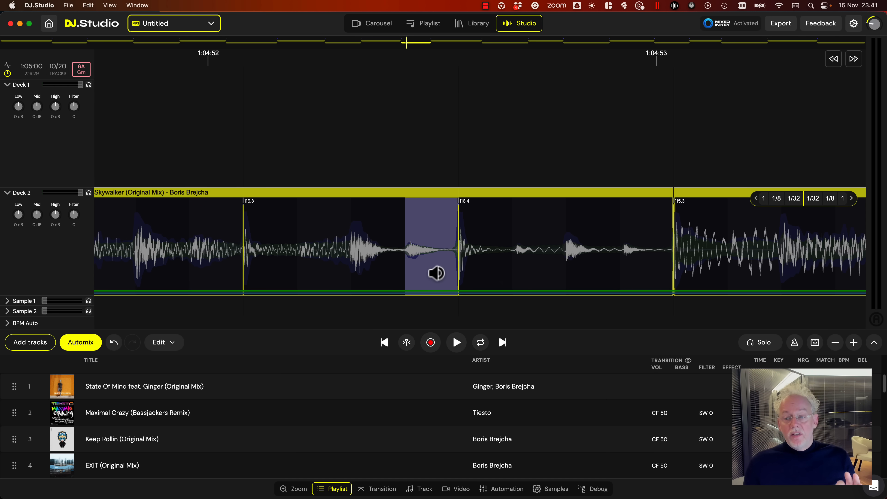
{"action": "left_click_drag", "start_coordinate": [673, 234], "coordinate": [626, 257]}
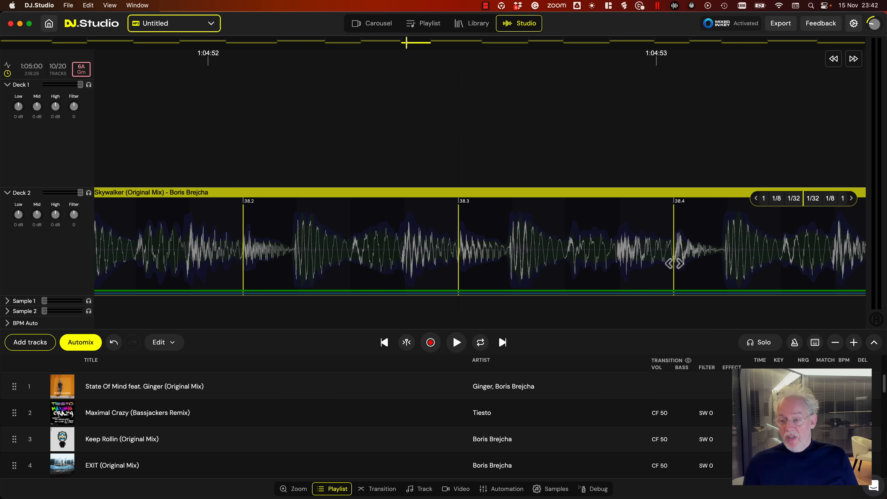
{"action": "key", "text": "super+z"}
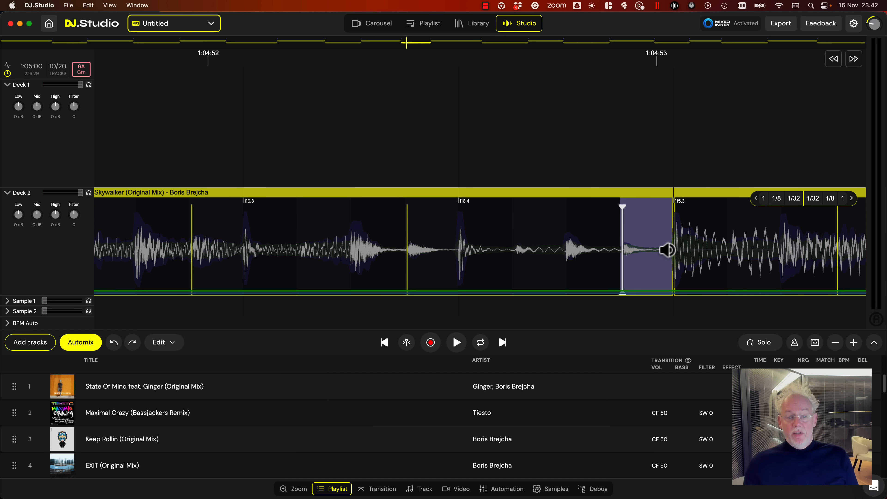
Review the local file export options for MP3, toggling Split mix into separate files on and off, and return to the export choices
{"action": "scroll", "coordinate": [660, 255], "scroll_direction": "down", "scroll_amount": 10}
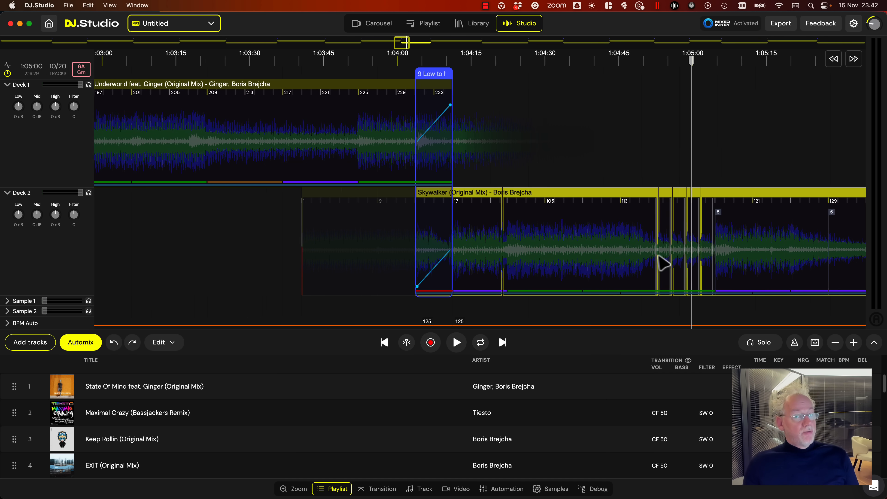
{"action": "scroll", "coordinate": [663, 262], "scroll_direction": "down", "scroll_amount": 6}
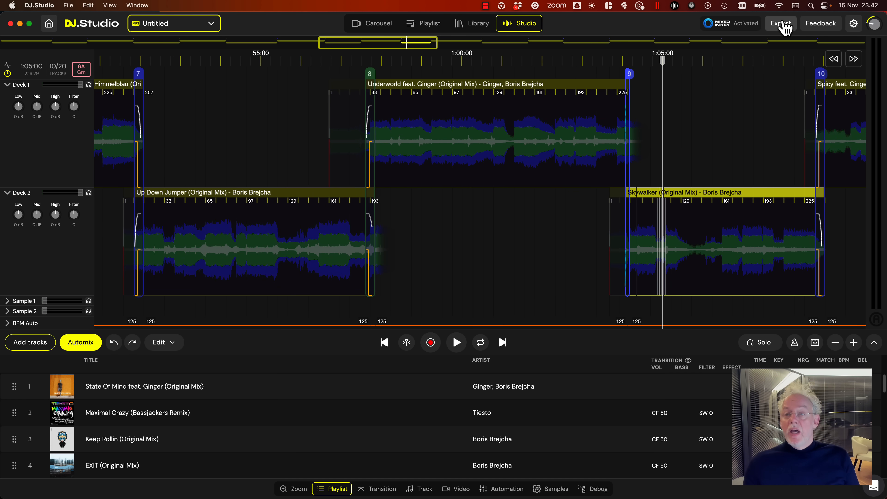
{"action": "left_click", "coordinate": [783, 24]}
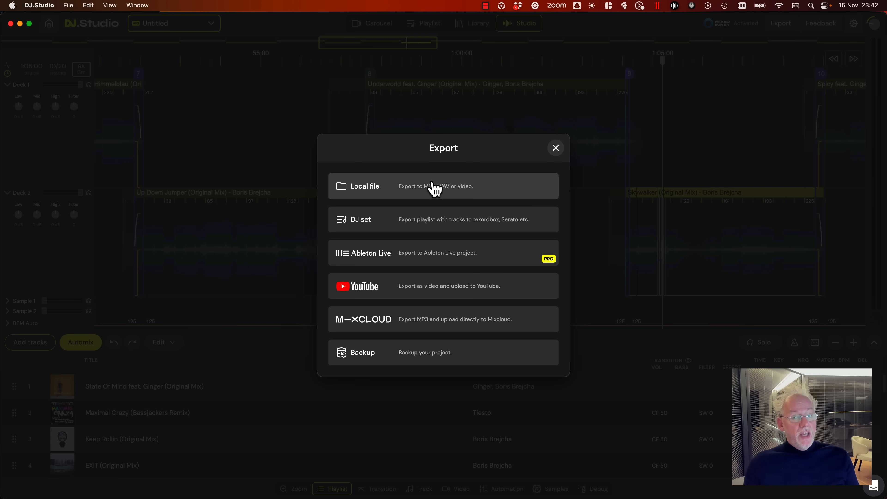
{"action": "left_click", "coordinate": [434, 189]}
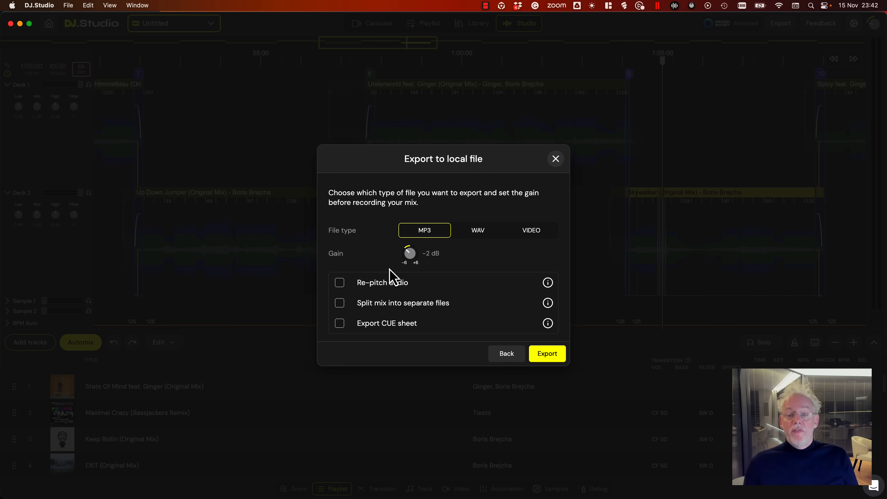
{"action": "left_click", "coordinate": [381, 303]}
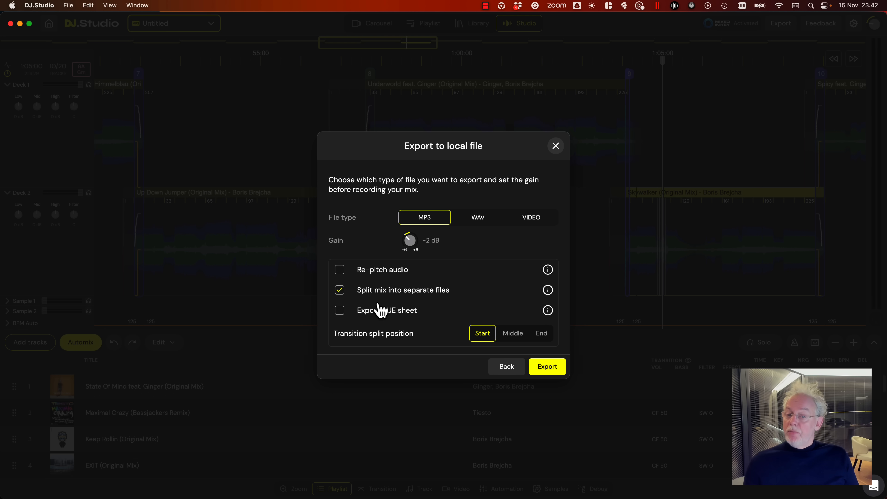
{"action": "left_click", "coordinate": [378, 297]}
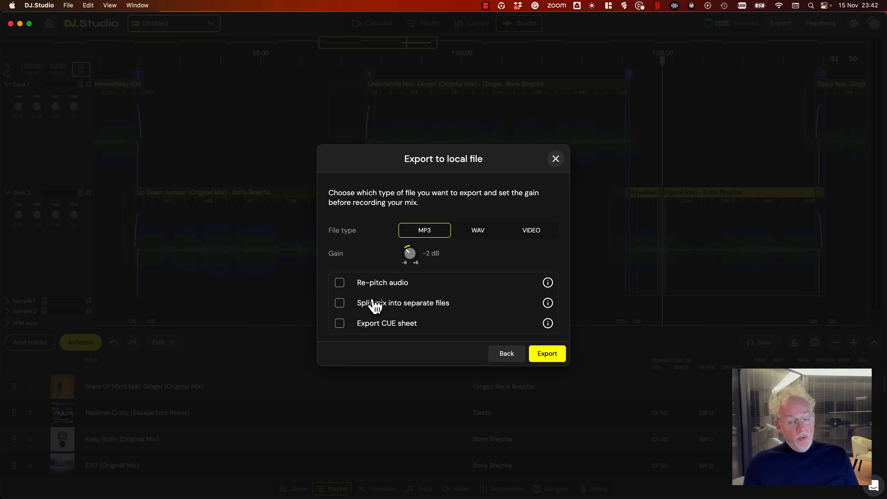
{"action": "left_click", "coordinate": [375, 307]}
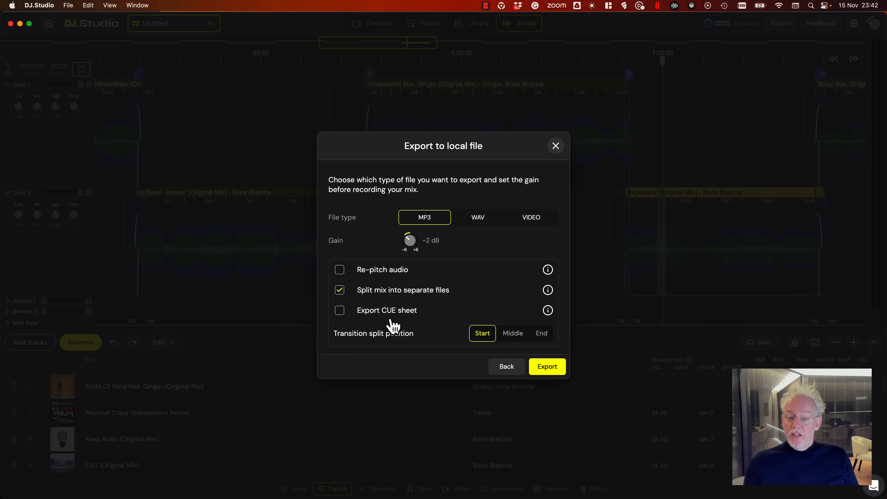
{"action": "left_click", "coordinate": [389, 293]}
{"action": "left_click", "coordinate": [506, 355]}
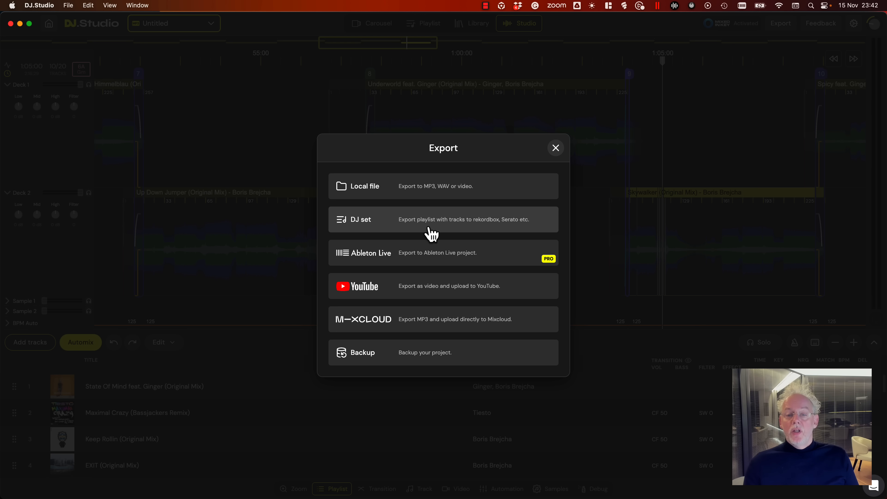
Export the mix as an Ableton Live project with the Vertical layout
{"action": "left_click", "coordinate": [433, 230]}
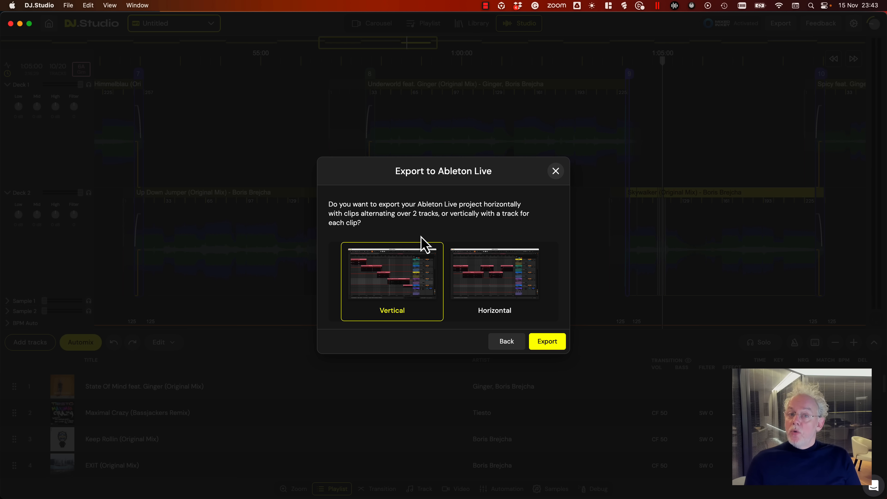
{"action": "left_click", "coordinate": [548, 341]}
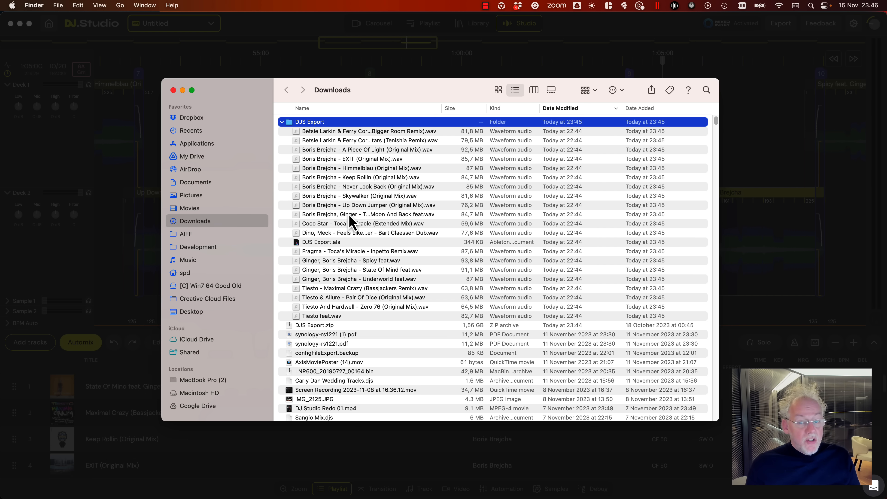
Open DJS Export.als from the Downloads folder in Ableton Live to view the arrangement, and switch back to DJ.Studio
{"action": "left_click", "coordinate": [333, 243]}
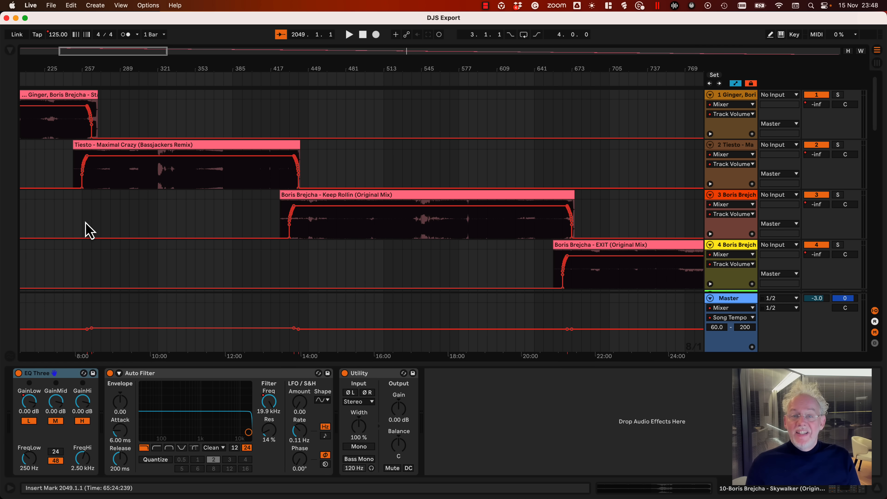
{"action": "key", "text": "super+Tab"}
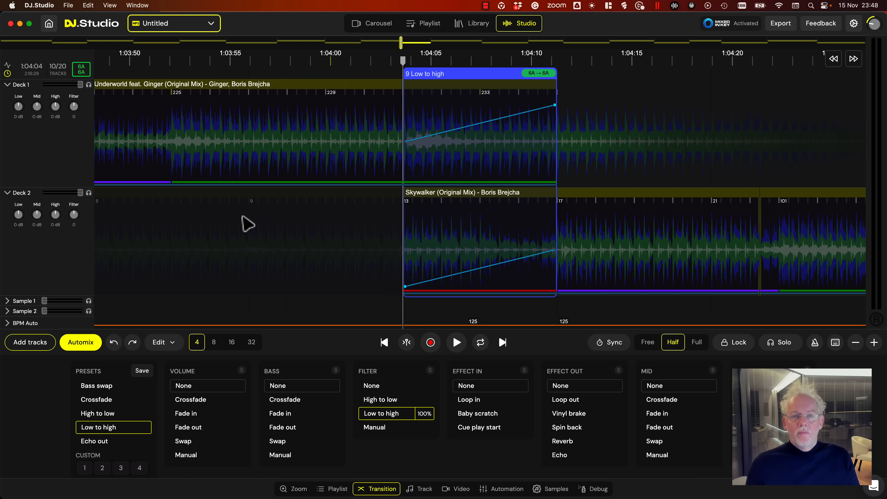